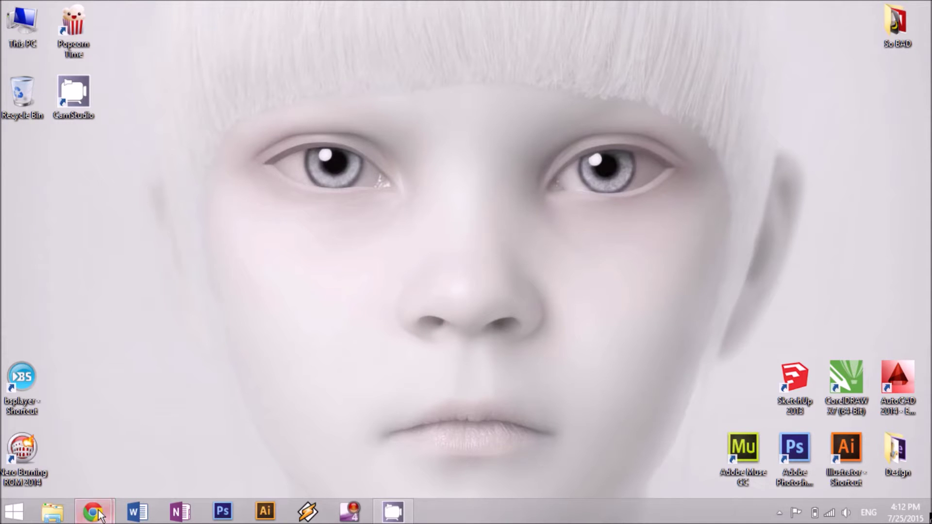
Bring the Chrome window showing popcorntime.io and its Download Beta 3.8 offer to the front.
{"action": "mouse_move", "coordinate": [93, 512]}
{"action": "left_click", "coordinate": [203, 453]}
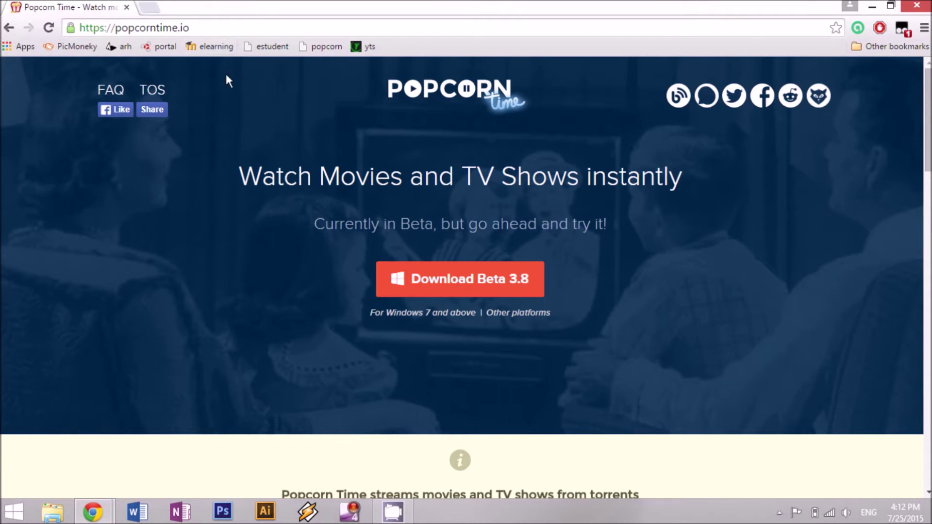
Download the Popcorn Time 0.3.8 setup file past the IDM warnings, then open its folder.
{"action": "left_click", "coordinate": [430, 288]}
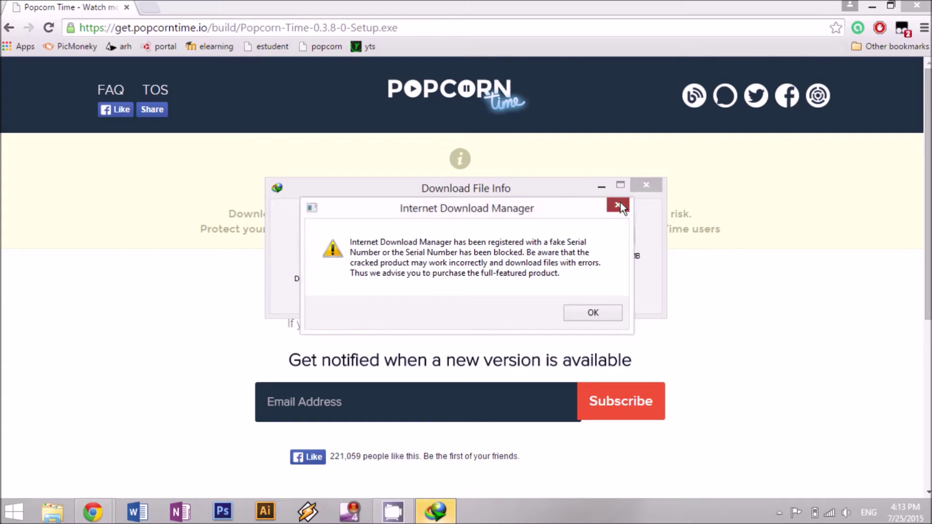
{"action": "left_click", "coordinate": [620, 204]}
{"action": "left_click", "coordinate": [532, 317]}
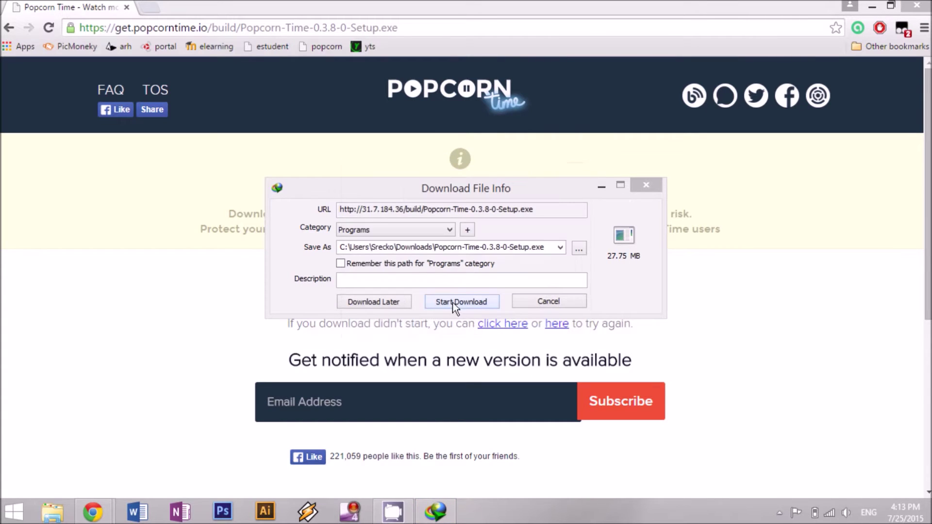
{"action": "left_click", "coordinate": [461, 302]}
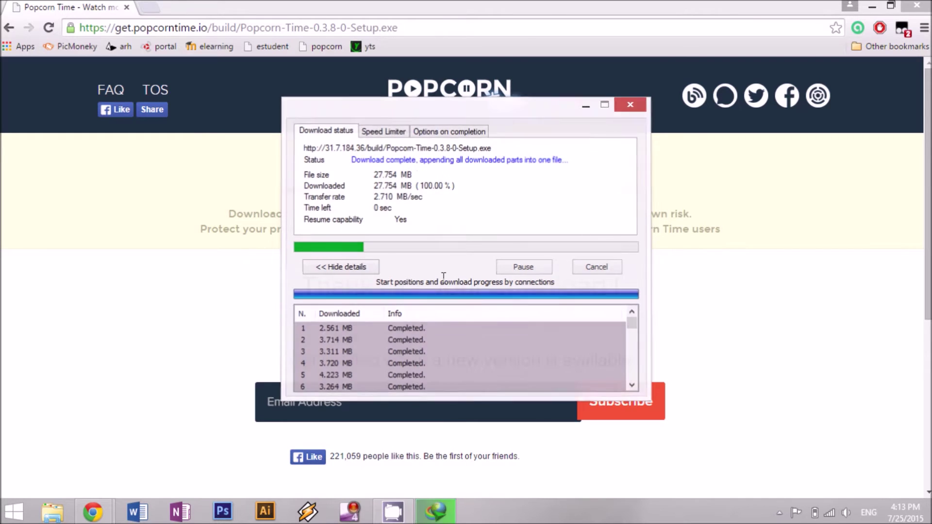
{"action": "left_click", "coordinate": [482, 301]}
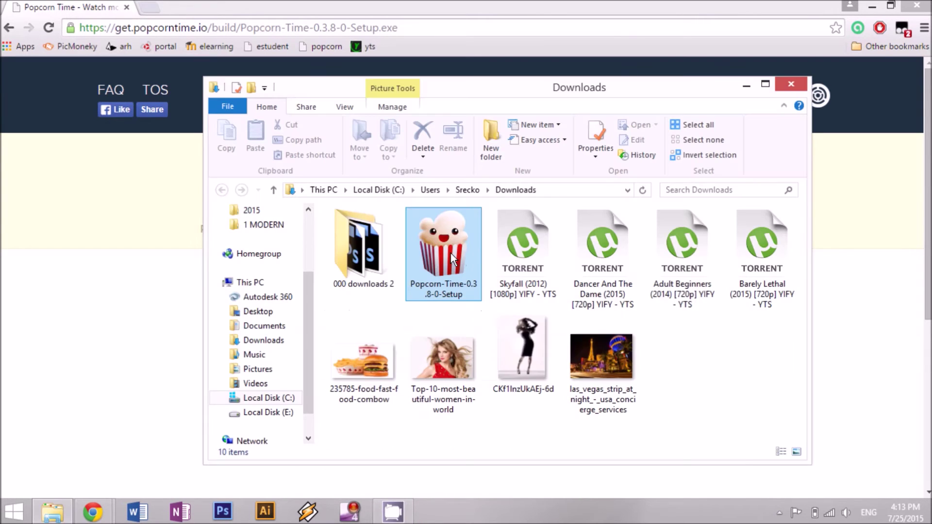
Launch Popcorn Time Setup and go past the welcome and license pages to the install location.
{"action": "double_click", "coordinate": [451, 253]}
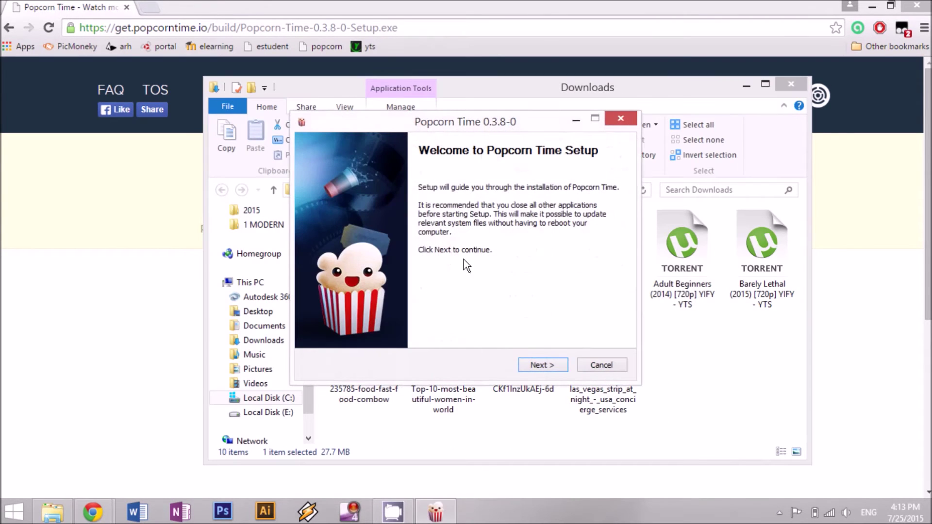
{"action": "left_click", "coordinate": [541, 362]}
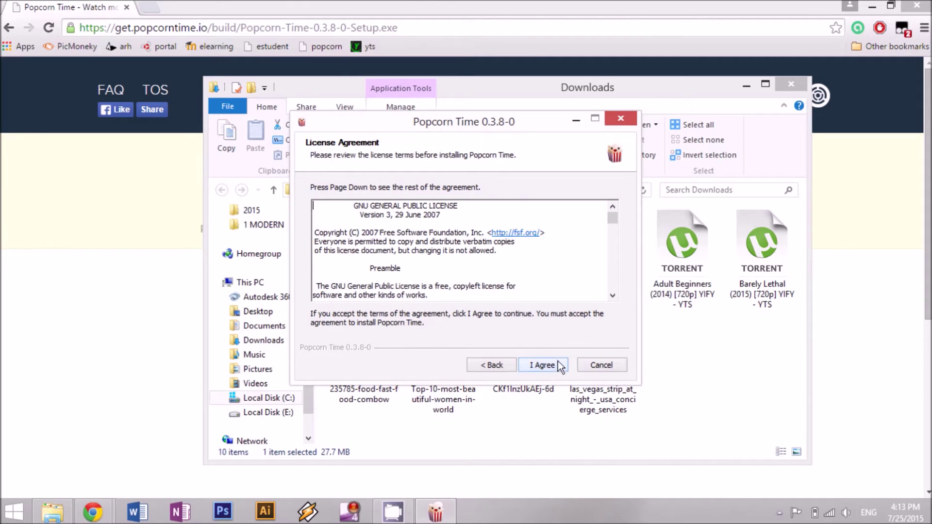
{"action": "left_click", "coordinate": [543, 365]}
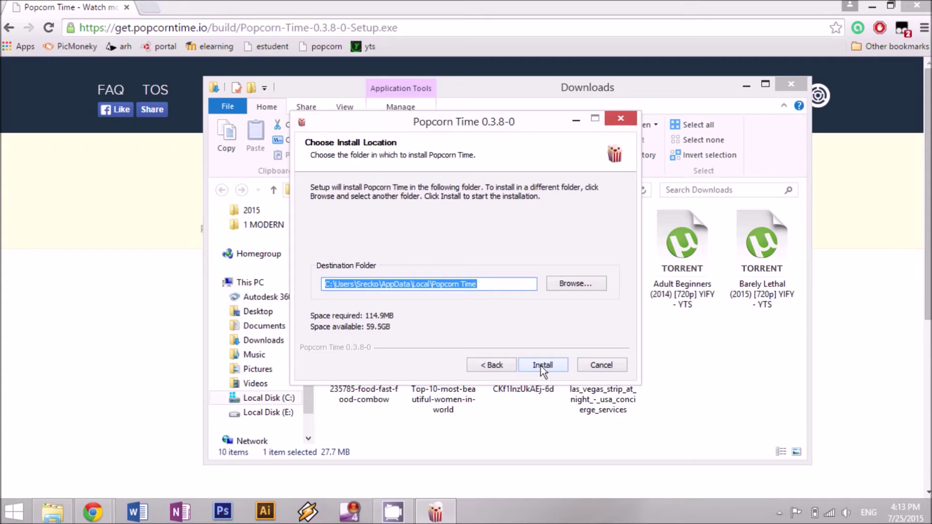
Quit Popcorn Time Setup, then show the desktop and select the Popcorn Time shortcut.
{"action": "left_click", "coordinate": [600, 366]}
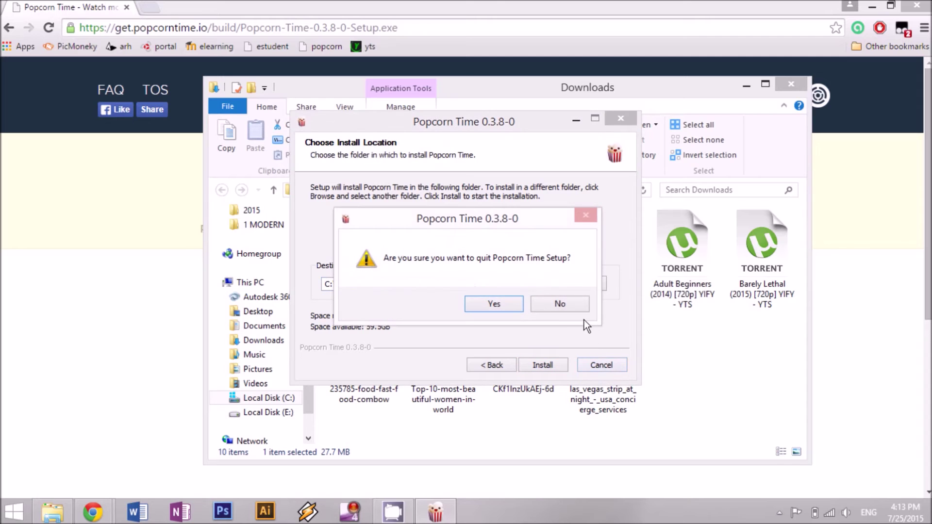
{"action": "left_click", "coordinate": [495, 304]}
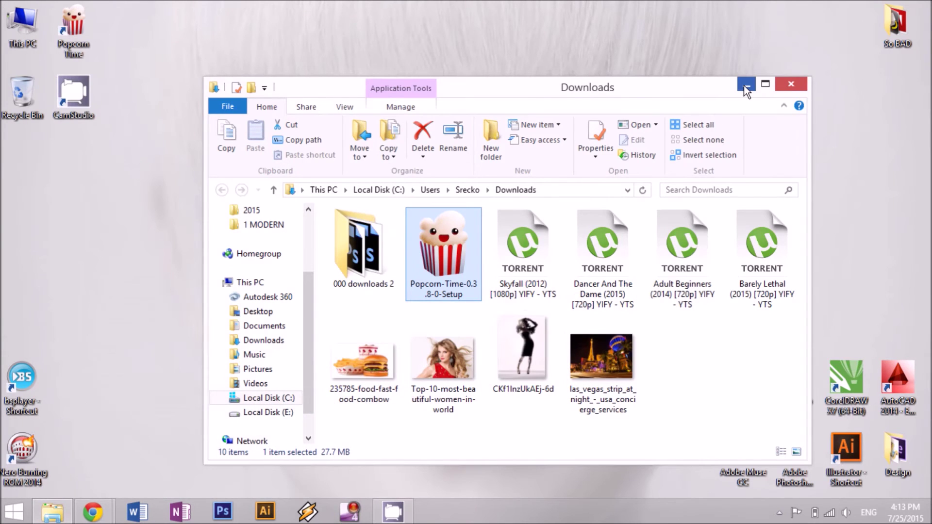
{"action": "left_click", "coordinate": [745, 85]}
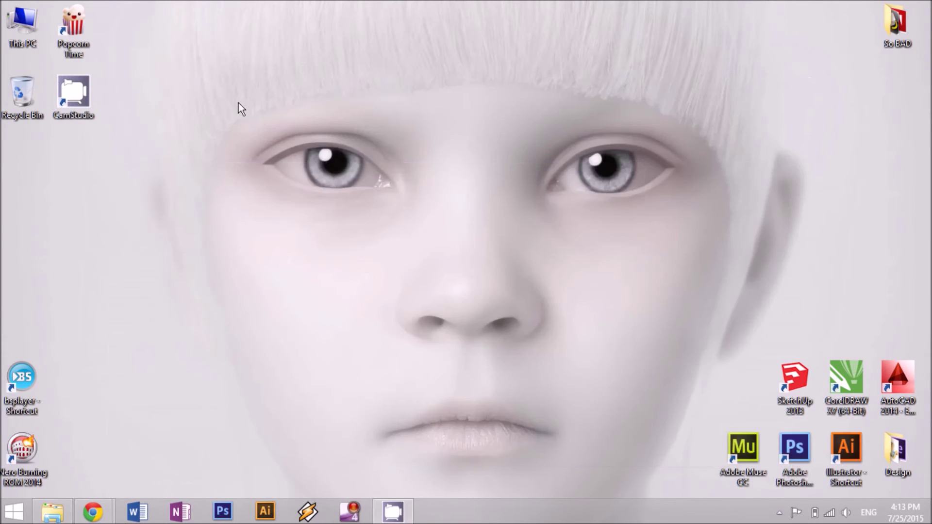
{"action": "left_click", "coordinate": [75, 26]}
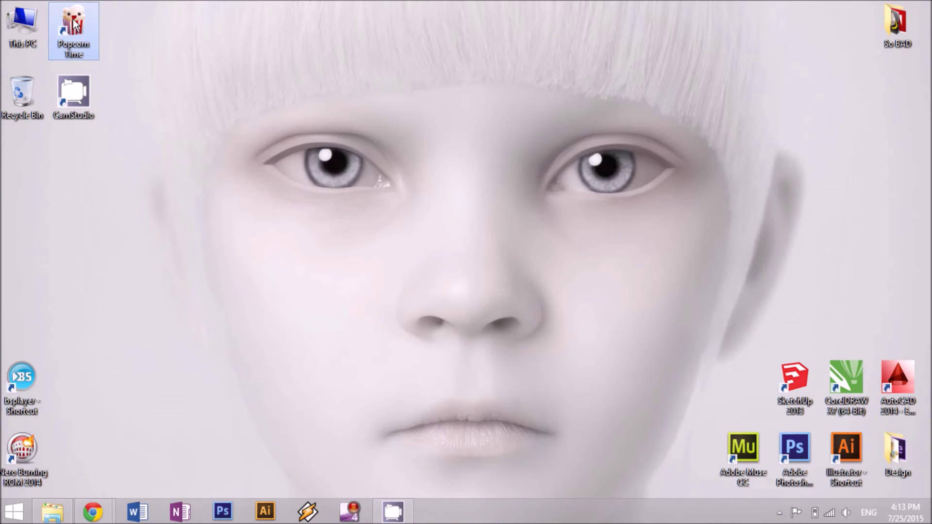